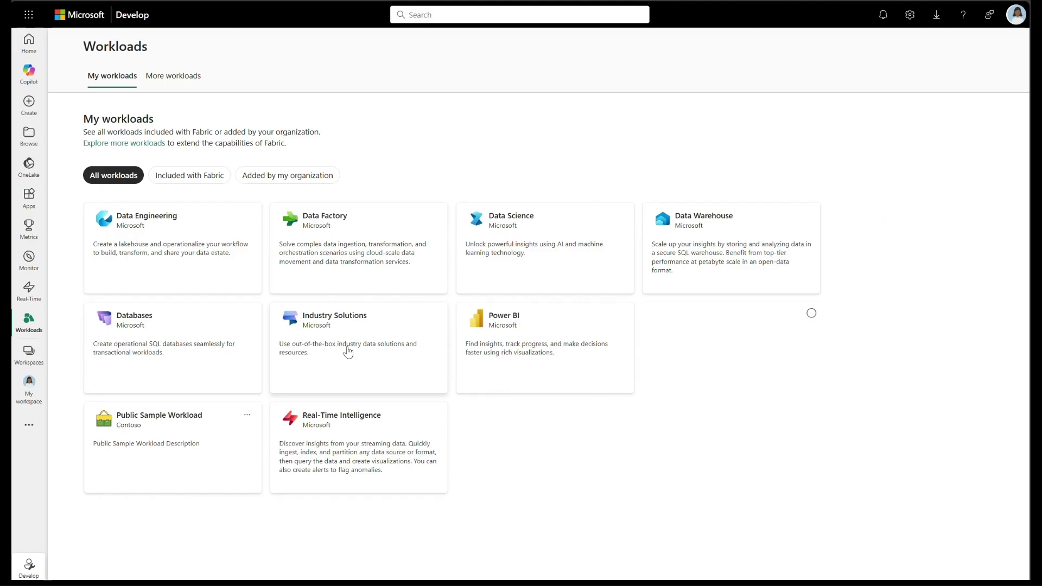
Deploy ESG data estate from Industry Solutions' Sustainability solutions to the workspace and open its management page
{"action": "left_click", "coordinate": [348, 353]}
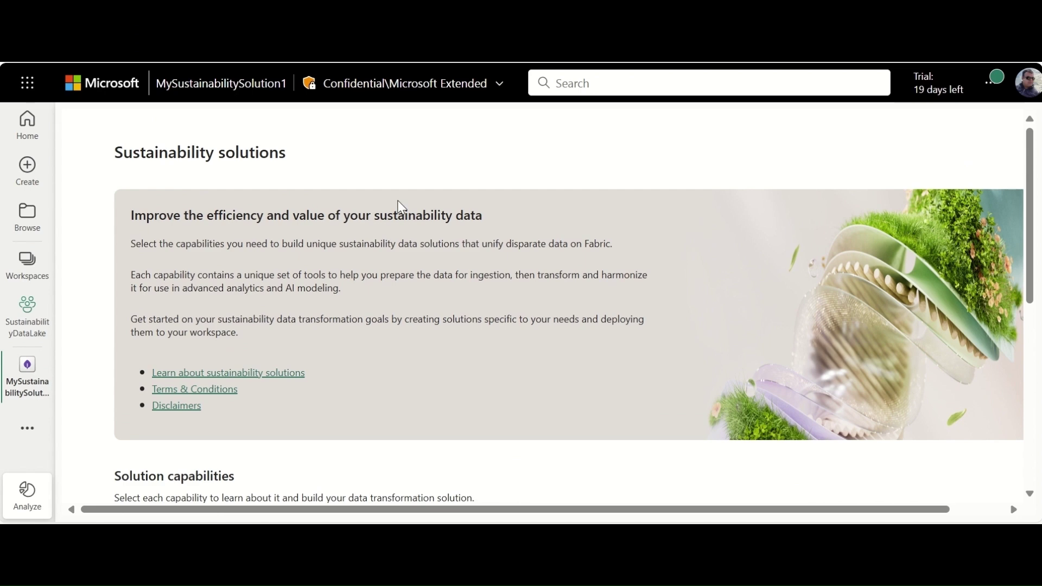
{"action": "scroll", "coordinate": [326, 272], "scroll_direction": "down", "scroll_amount": 5}
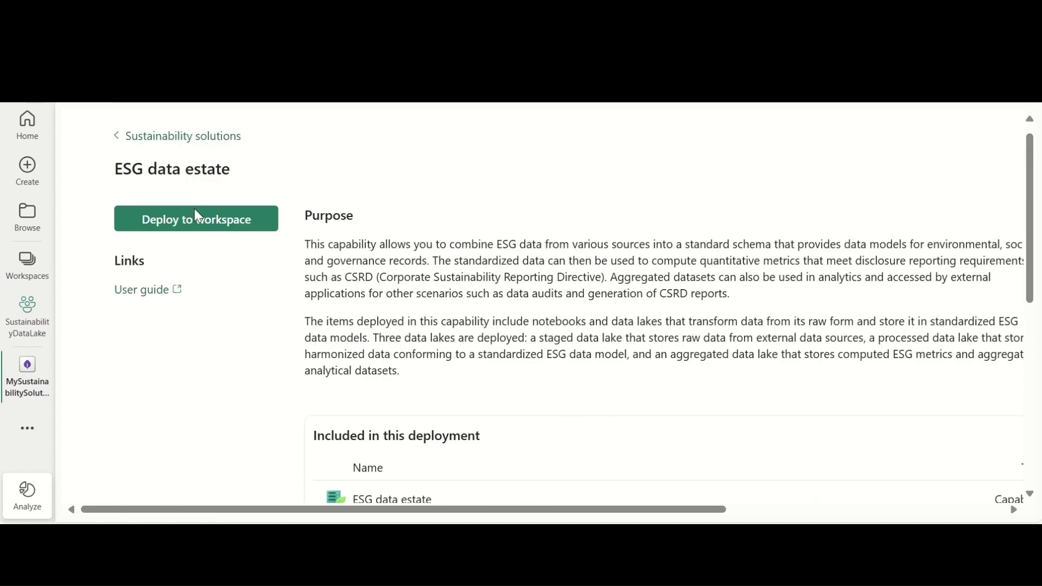
{"action": "left_click", "coordinate": [196, 219]}
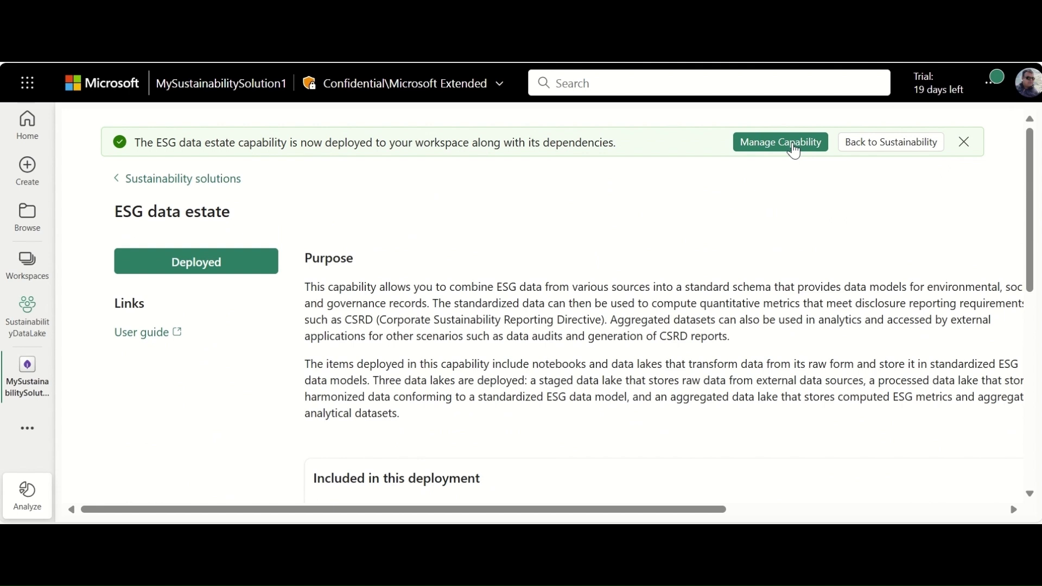
{"action": "left_click", "coordinate": [794, 152]}
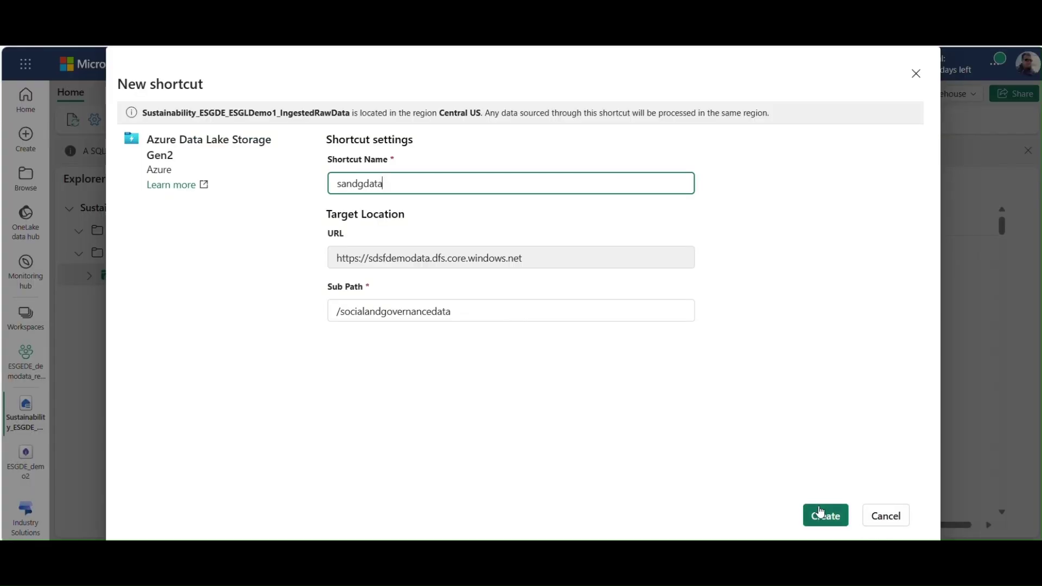
Create the sandgdata shortcut, then open the getSocialandGovernancedata dataflow in the getESGdata pipeline
{"action": "left_click", "coordinate": [824, 515]}
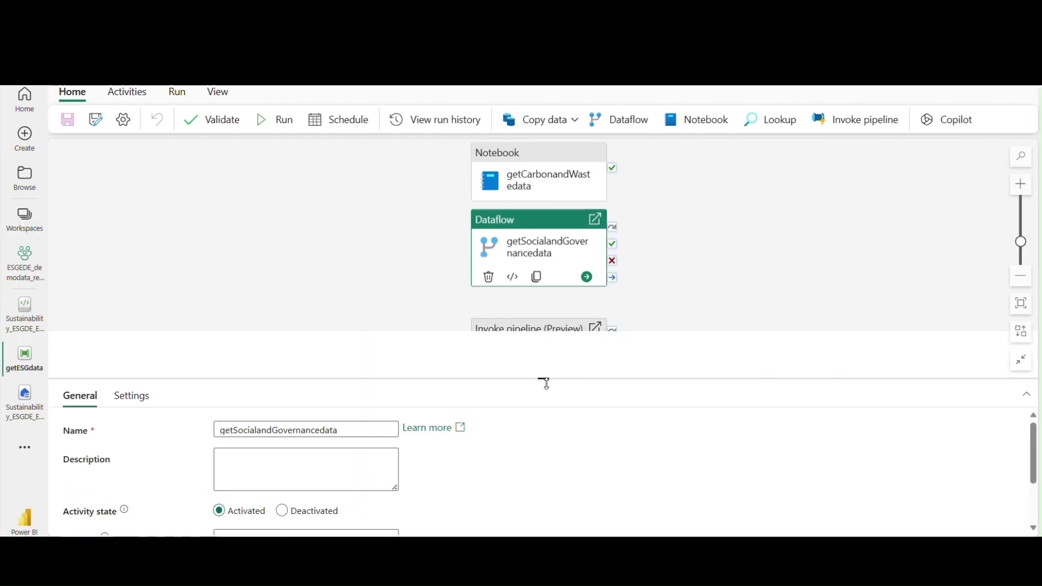
{"action": "left_click_drag", "start_coordinate": [542, 379], "coordinate": [545, 398]}
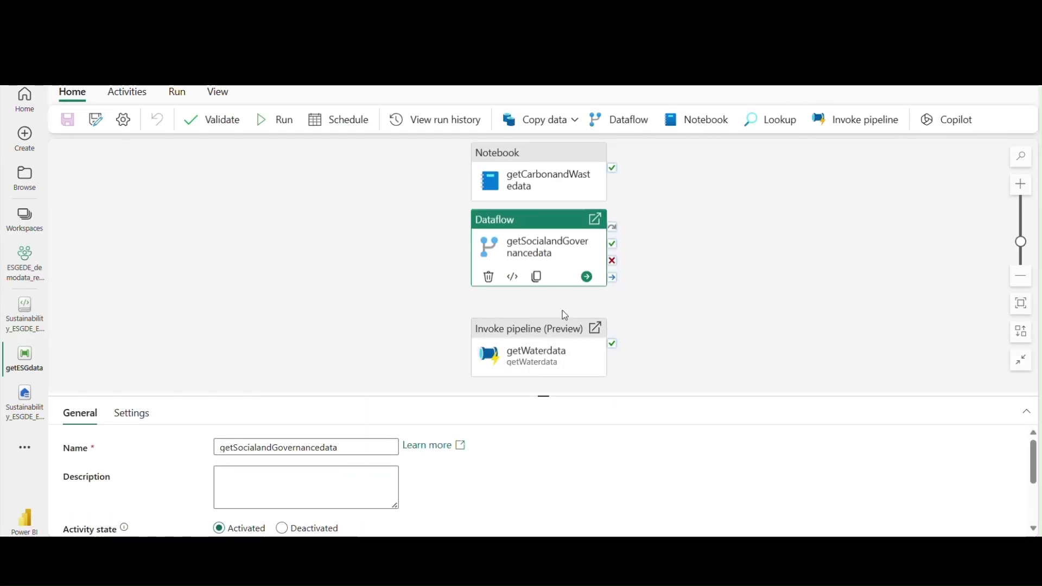
{"action": "double_click", "coordinate": [565, 282]}
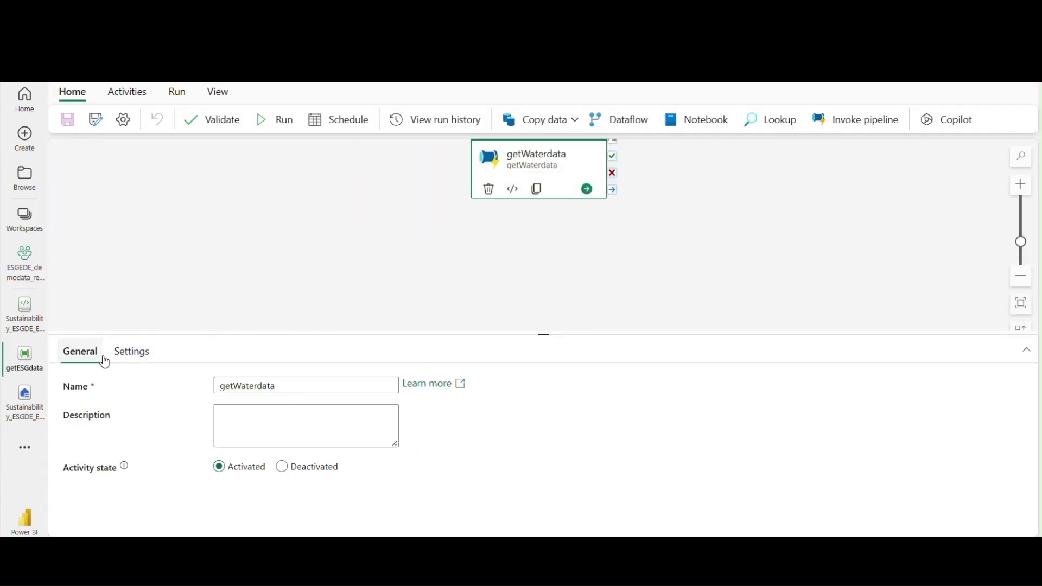
Inspect the invoked getWaterdata pipeline and the source getWaterQtydata copies its data from
{"action": "left_click", "coordinate": [132, 351]}
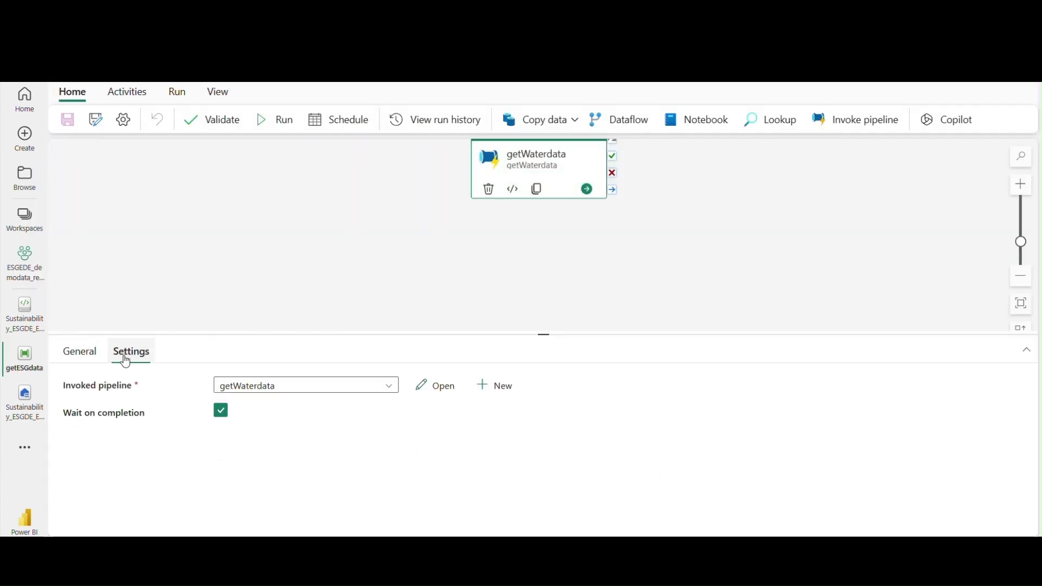
{"action": "left_click", "coordinate": [435, 384]}
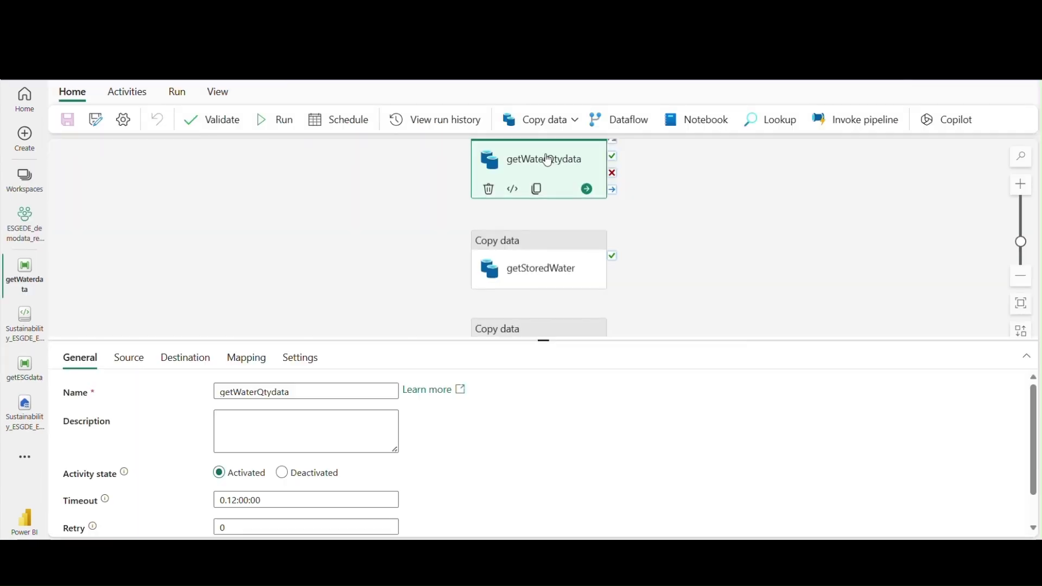
{"action": "left_click", "coordinate": [130, 352]}
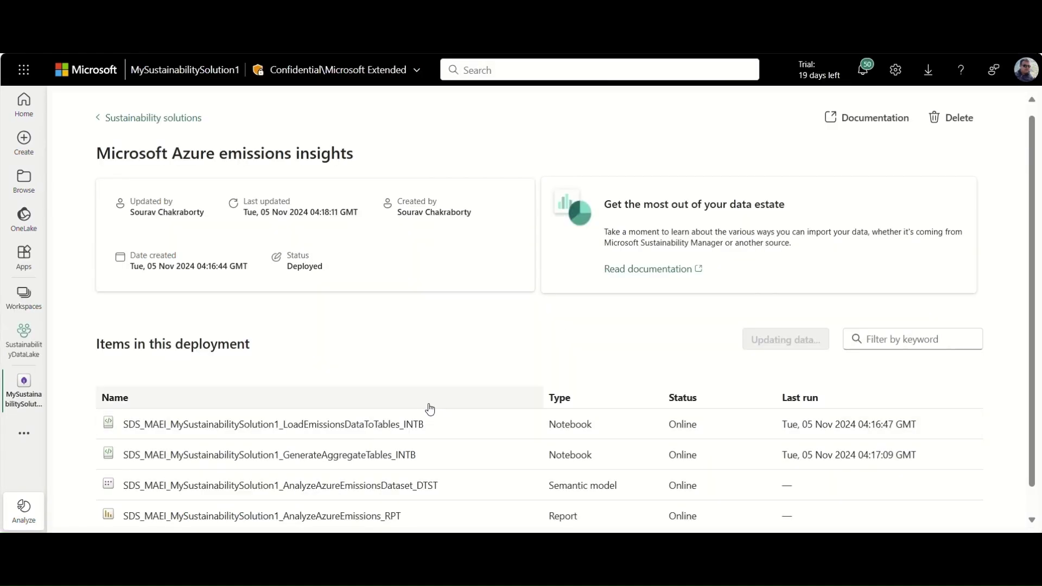
Preview the 263-row emissions_summary table in ComputedESGMetrics, then view the SDS deployment's items
{"action": "scroll", "coordinate": [428, 410], "scroll_direction": "down", "scroll_amount": 1}
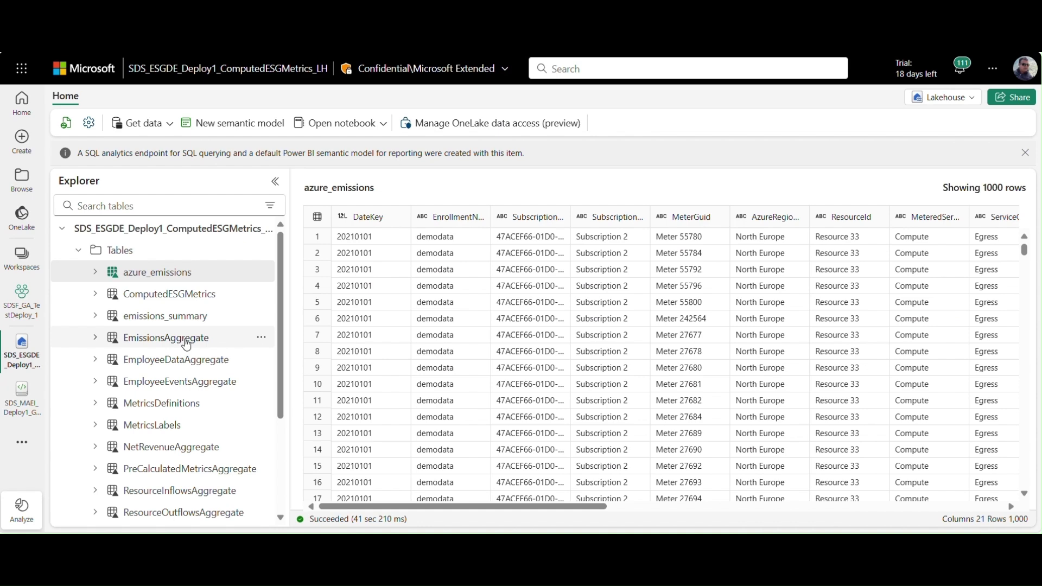
{"action": "left_click", "coordinate": [168, 316]}
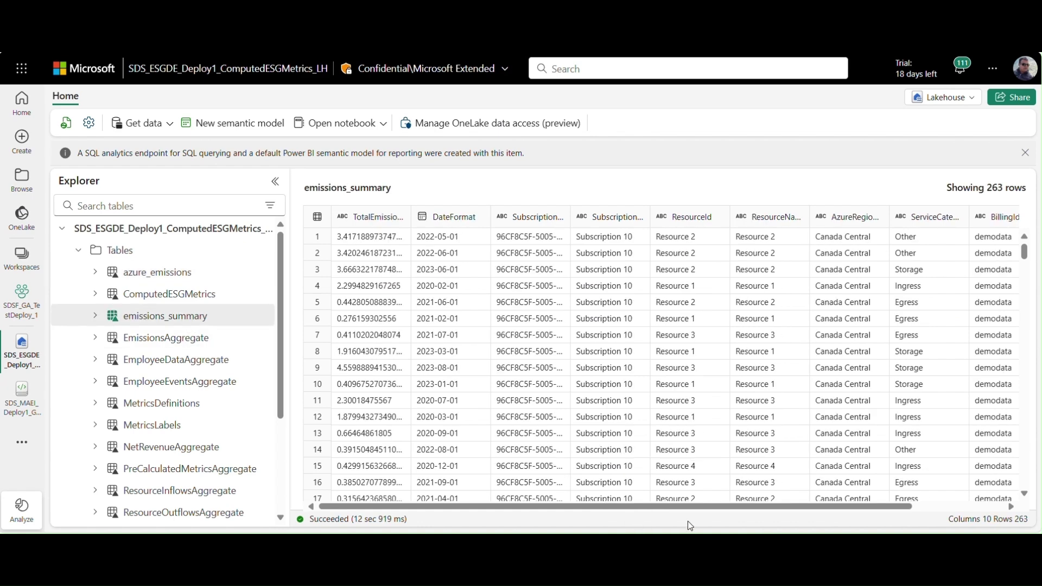
{"action": "left_click_drag", "start_coordinate": [693, 510], "coordinate": [735, 510]}
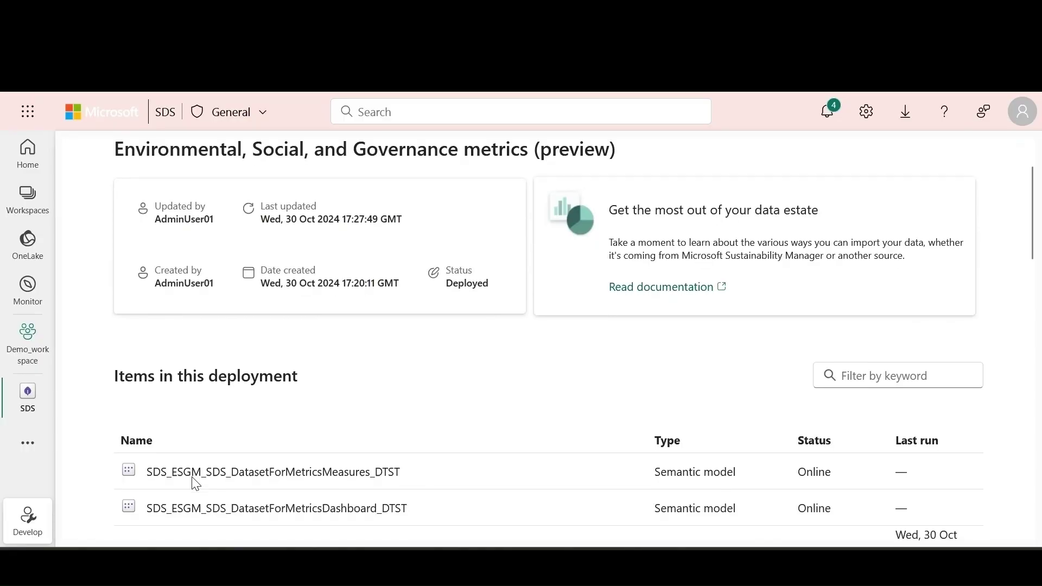
Make Climate Change the sustainability_areas default in ExecuteComputationForMetrics and review the Invoke Pipeline activity settings
{"action": "scroll", "coordinate": [195, 483], "scroll_direction": "down", "scroll_amount": 4}
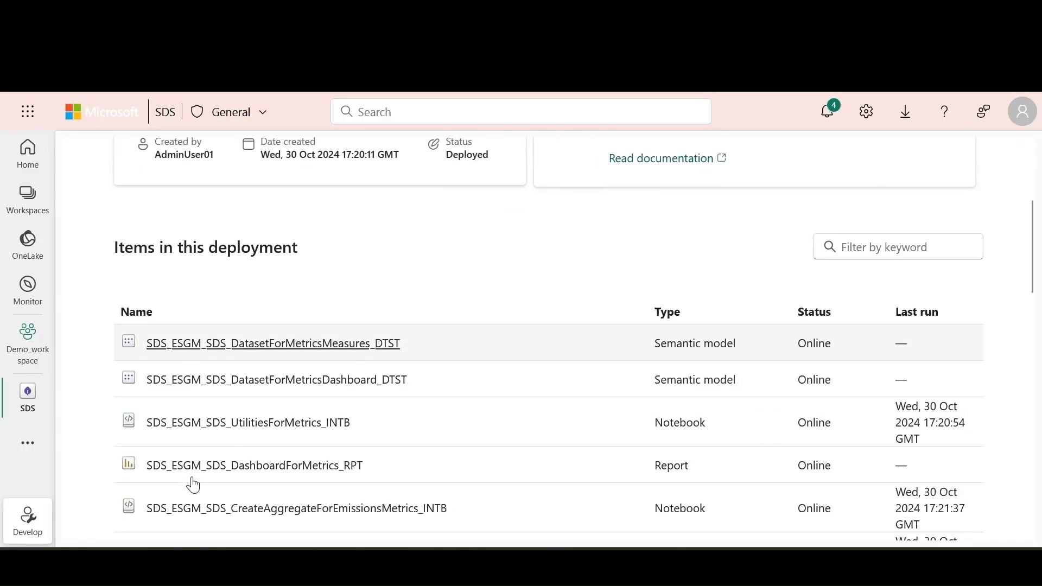
{"action": "scroll", "coordinate": [195, 483], "scroll_direction": "down", "scroll_amount": 8}
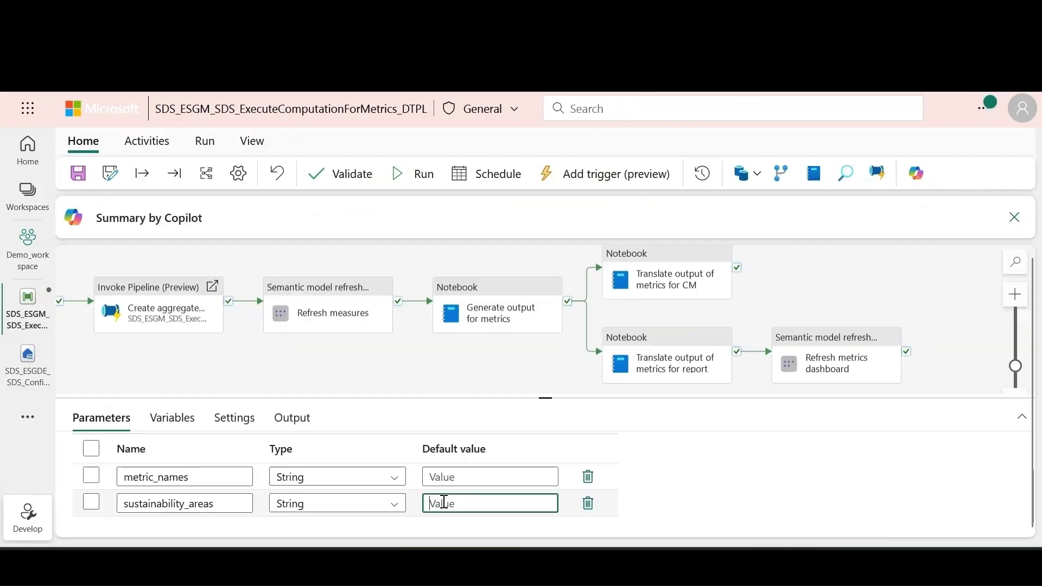
{"action": "type", "text": "[\"Climate Change\"]"}
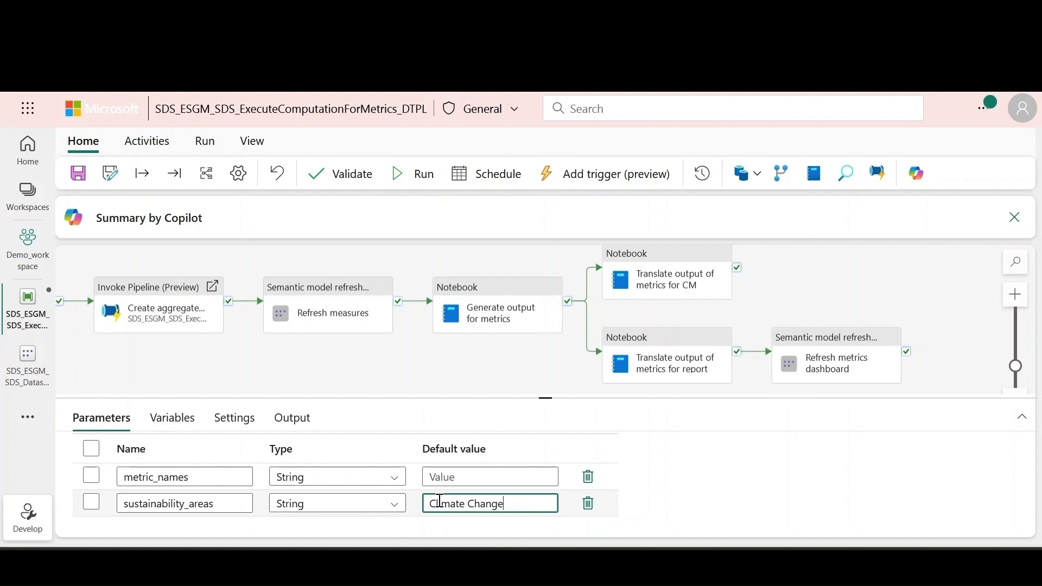
{"action": "left_click", "coordinate": [166, 323]}
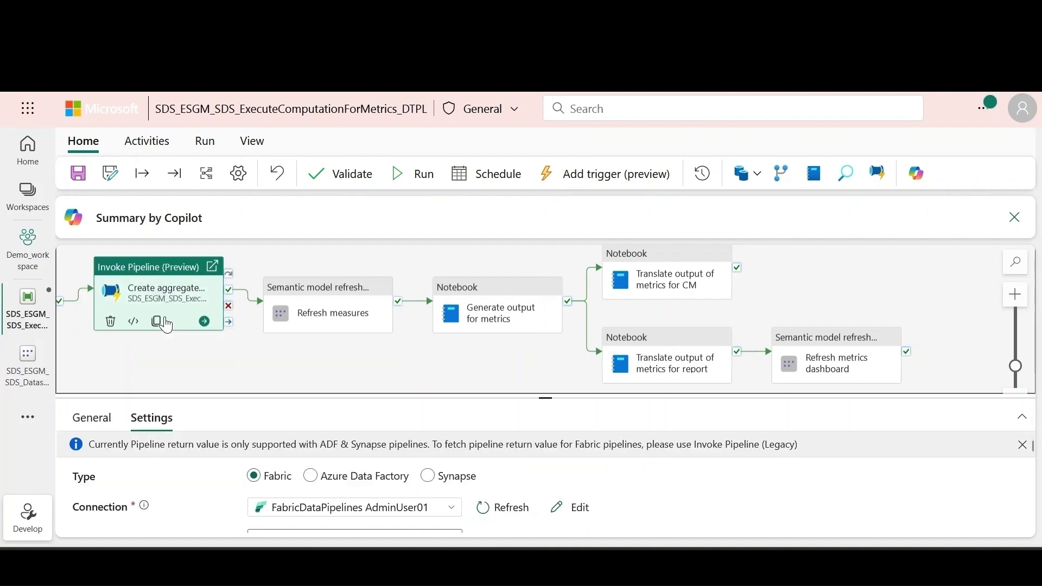
{"action": "scroll", "coordinate": [161, 504], "scroll_direction": "down", "scroll_amount": 2}
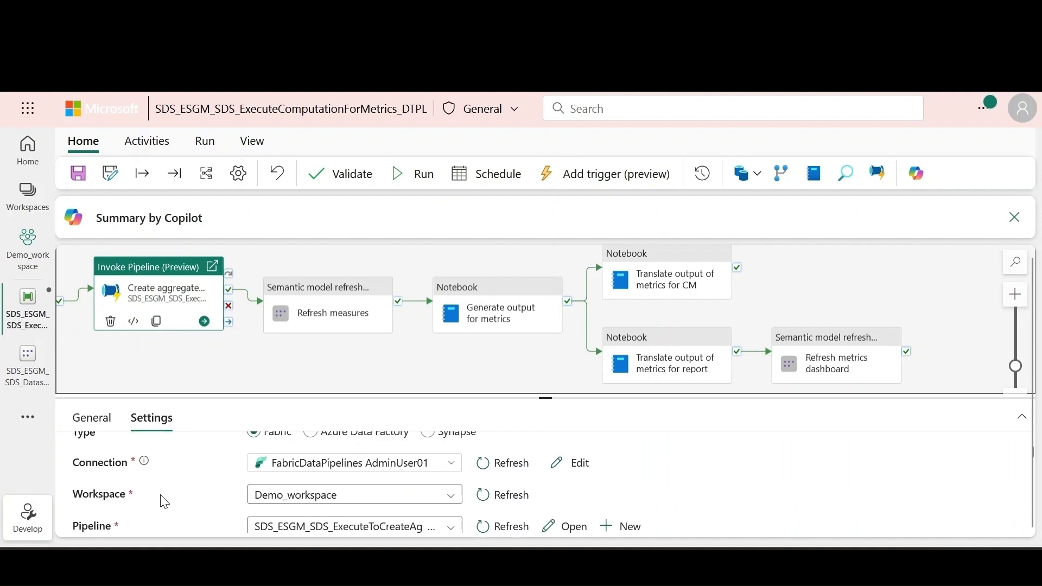
{"action": "scroll", "coordinate": [165, 503], "scroll_direction": "down", "scroll_amount": 3}
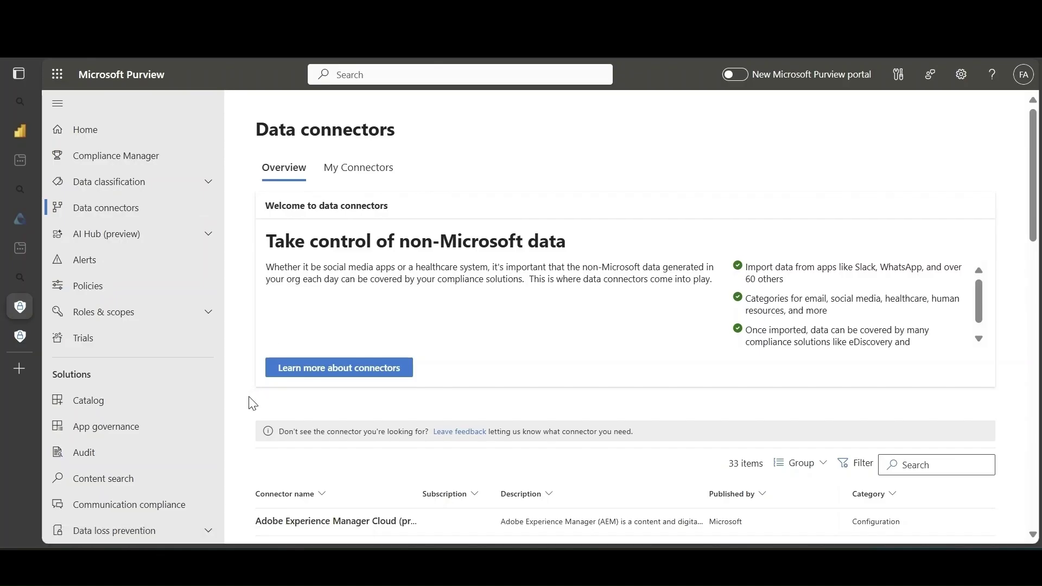
Open the Sustainability Data Solution (preview) connector's details from the Data connectors list
{"action": "scroll", "coordinate": [249, 405], "scroll_direction": "down", "scroll_amount": 10}
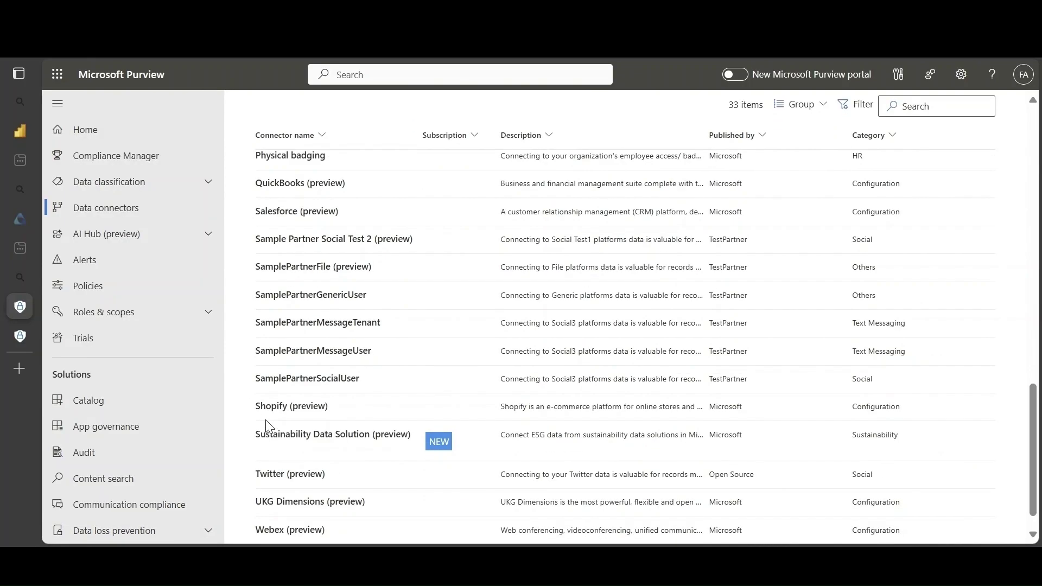
{"action": "left_click", "coordinate": [305, 443]}
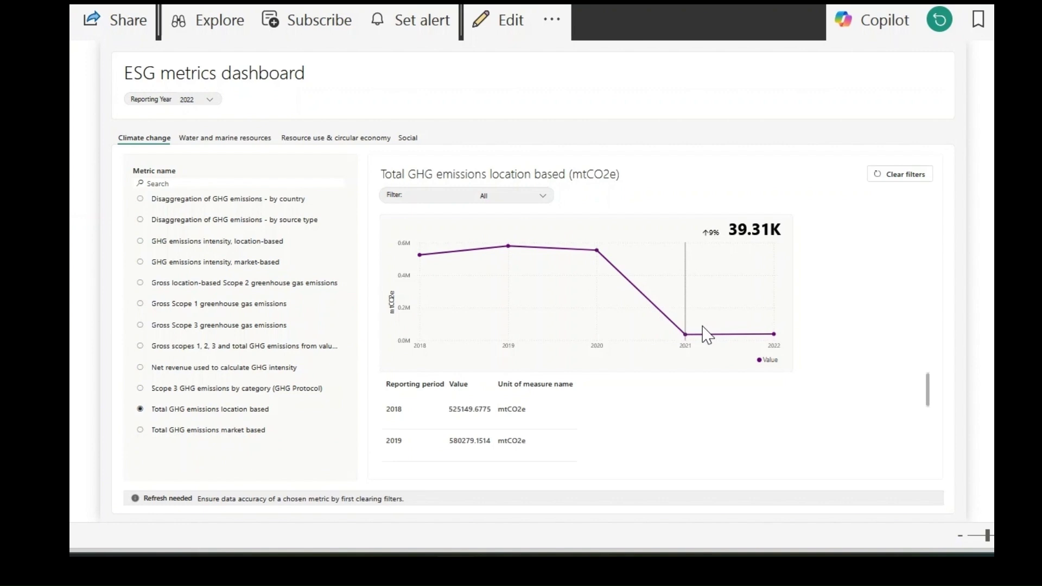
Show GHG emissions disaggregated by country and limit the CountryOrRegion slicer to Ethiopia
{"action": "mouse_move", "coordinate": [703, 329]}
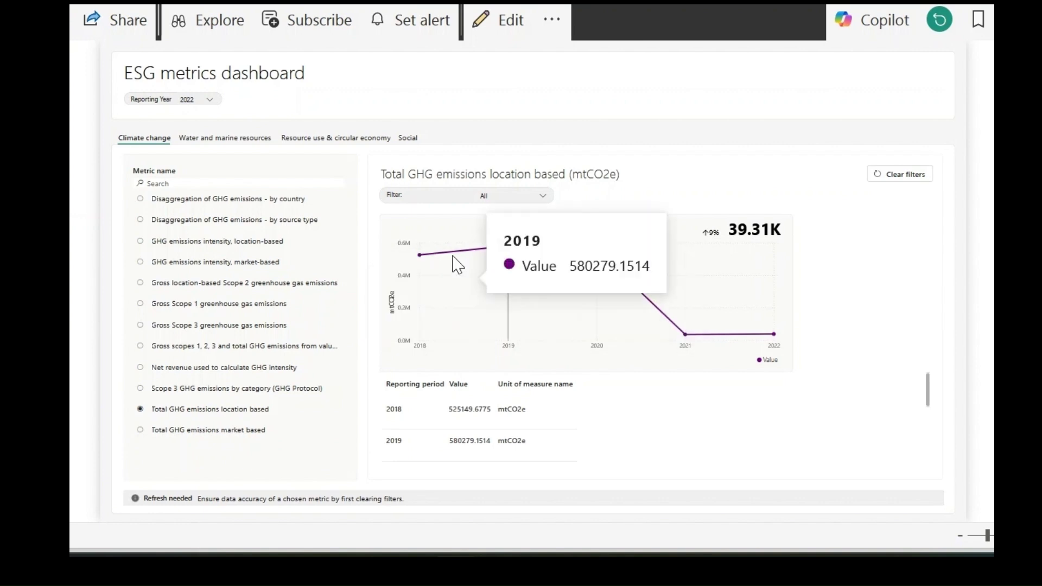
{"action": "left_click", "coordinate": [259, 202]}
{"action": "mouse_move", "coordinate": [584, 281]}
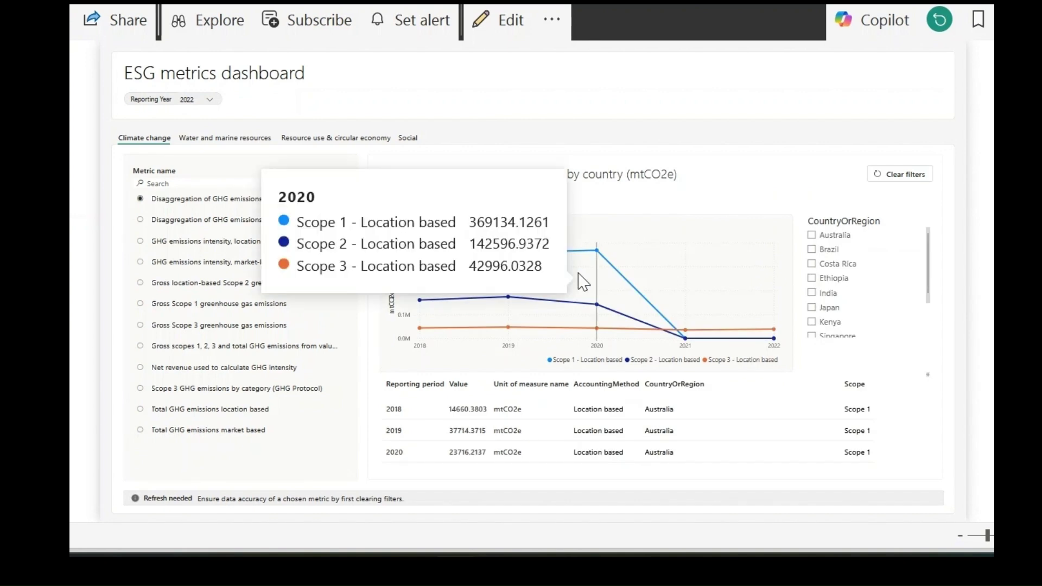
{"action": "left_click", "coordinate": [812, 278]}
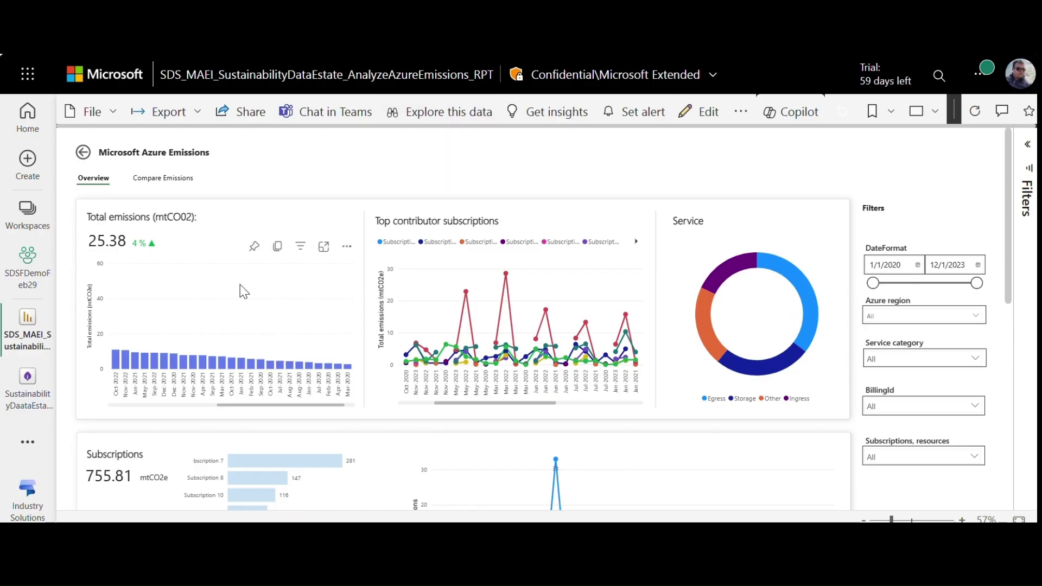
Cross-filter the Azure emissions report to Subscription 8 and Resource 3, then scroll to the region comparison
{"action": "scroll", "coordinate": [243, 291], "scroll_direction": "down", "scroll_amount": 1}
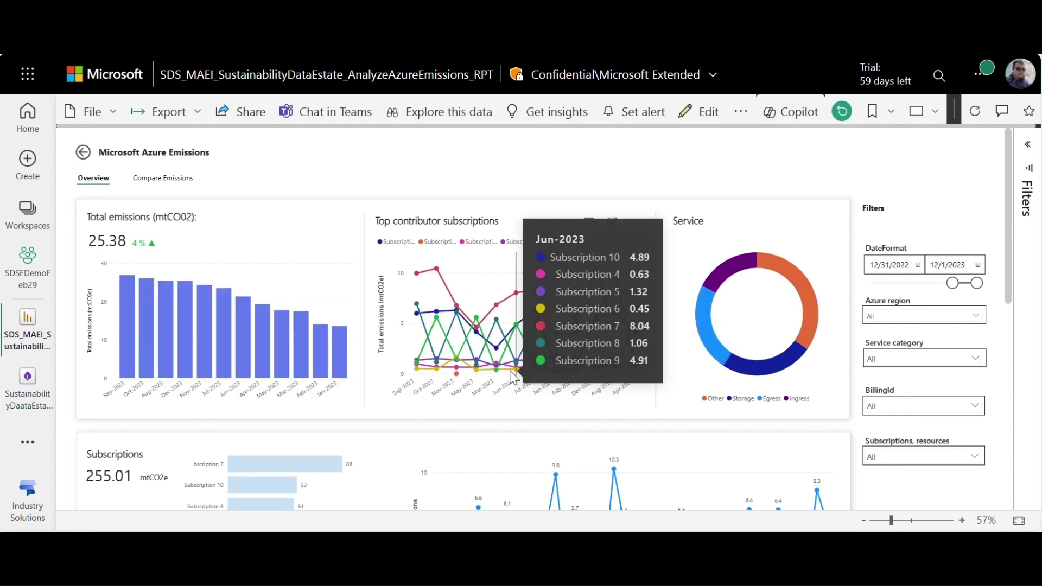
{"action": "scroll", "coordinate": [261, 299], "scroll_direction": "down", "scroll_amount": 4}
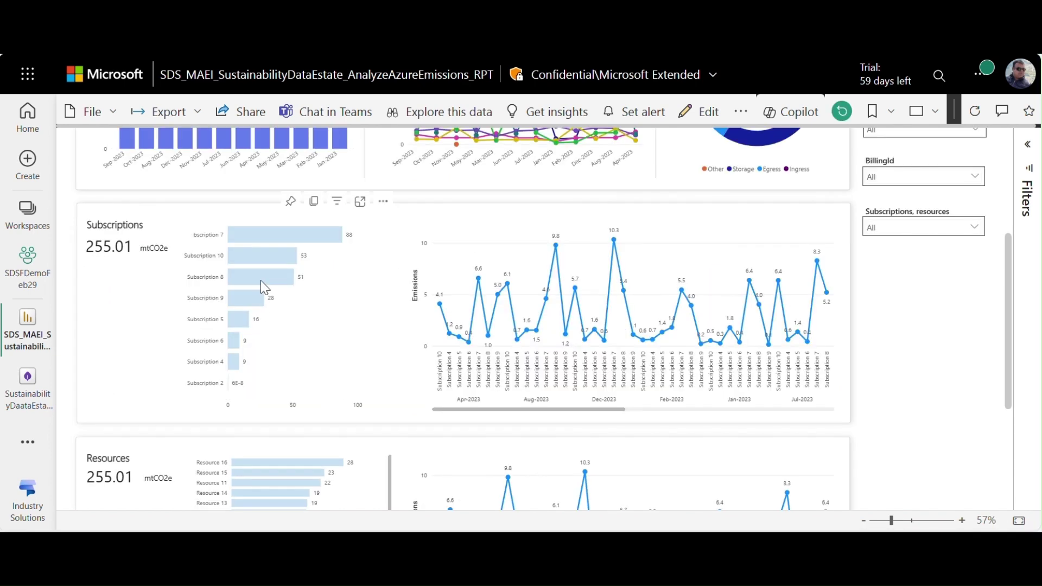
{"action": "left_click", "coordinate": [264, 288]}
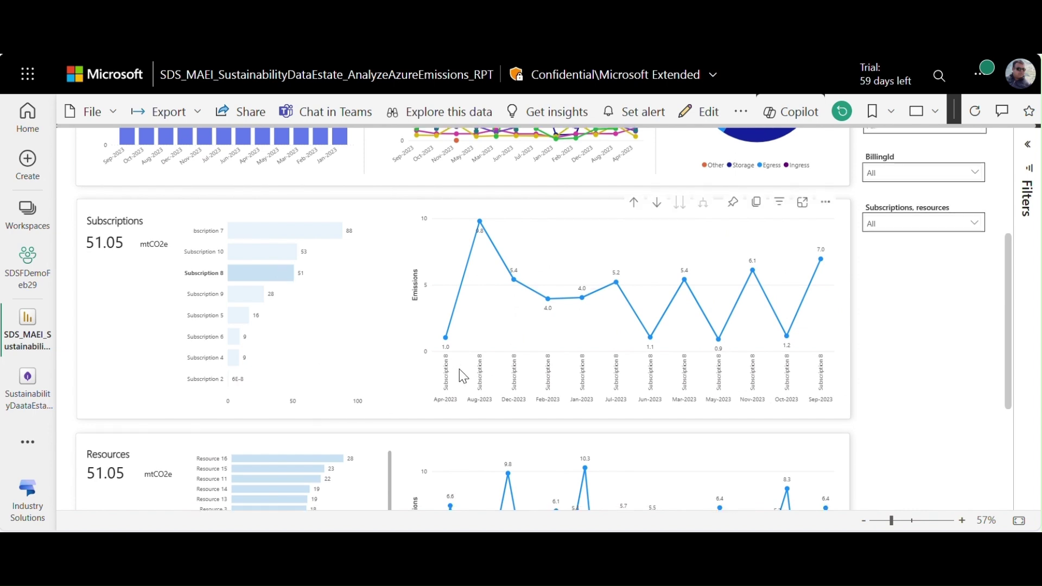
{"action": "scroll", "coordinate": [463, 376], "scroll_direction": "down", "scroll_amount": 2}
{"action": "left_click", "coordinate": [287, 403]}
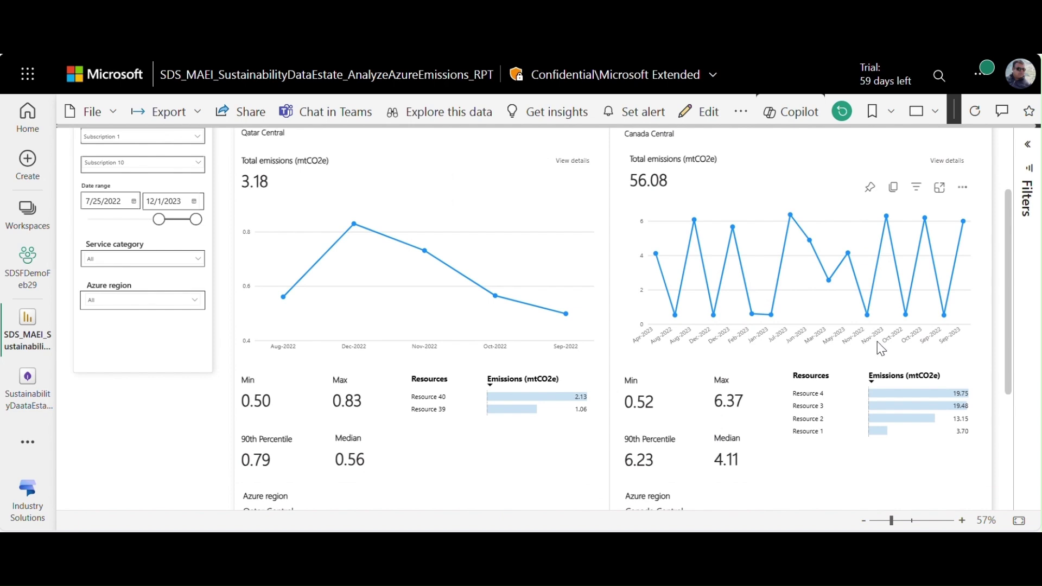
{"action": "scroll", "coordinate": [877, 304], "scroll_direction": "down", "scroll_amount": 2}
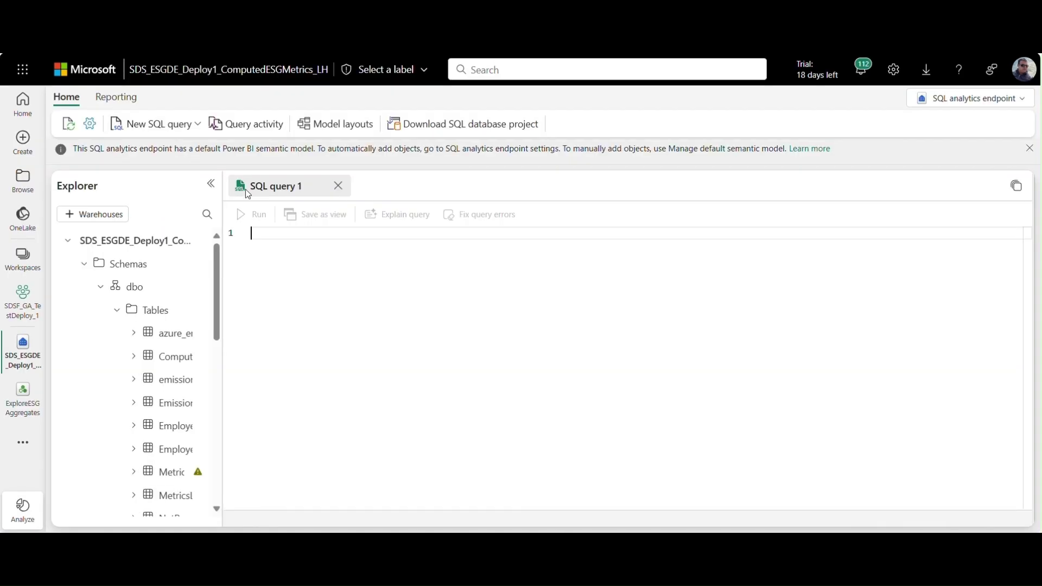
Run the SQL query listing the top-3 Scope 1 emitters for 2022
{"action": "type", "text": "SELECT TOP 3 PartyName, CO2eEmissionUnits FROM [dbo].[EmissionsAggregate] WHERE Scope = 'Scope 1' AND ReportingPeriod = 2022 ORDER BY CO2eEmissionUnits DESC;"}
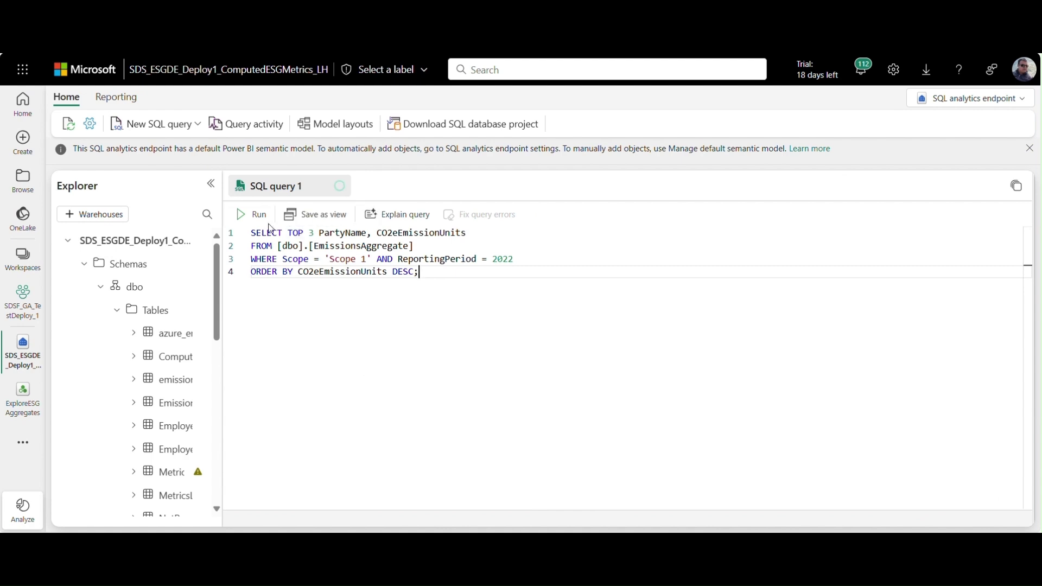
{"action": "left_click", "coordinate": [254, 215]}
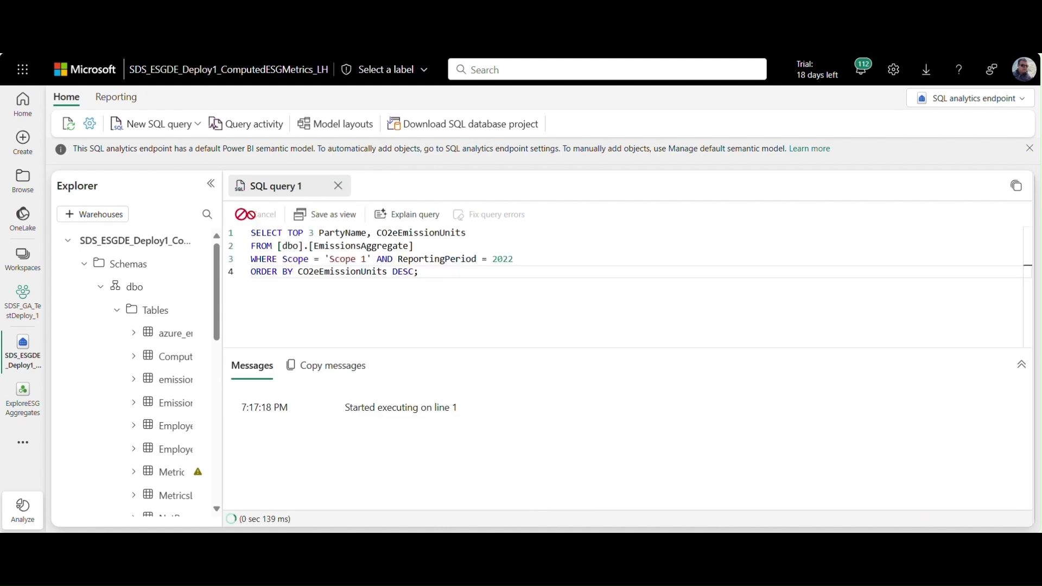
{"action": "left_click", "coordinate": [24, 414]}
Ask ExploreESGAggregates about Contoso New York's emissions change and the average emissions for both parties
{"action": "left_click", "coordinate": [606, 409]}
{"action": "type", "text": "What is the change in CO2eEmissionUnits for partyname Contoso New York between 2019 and 2022"}
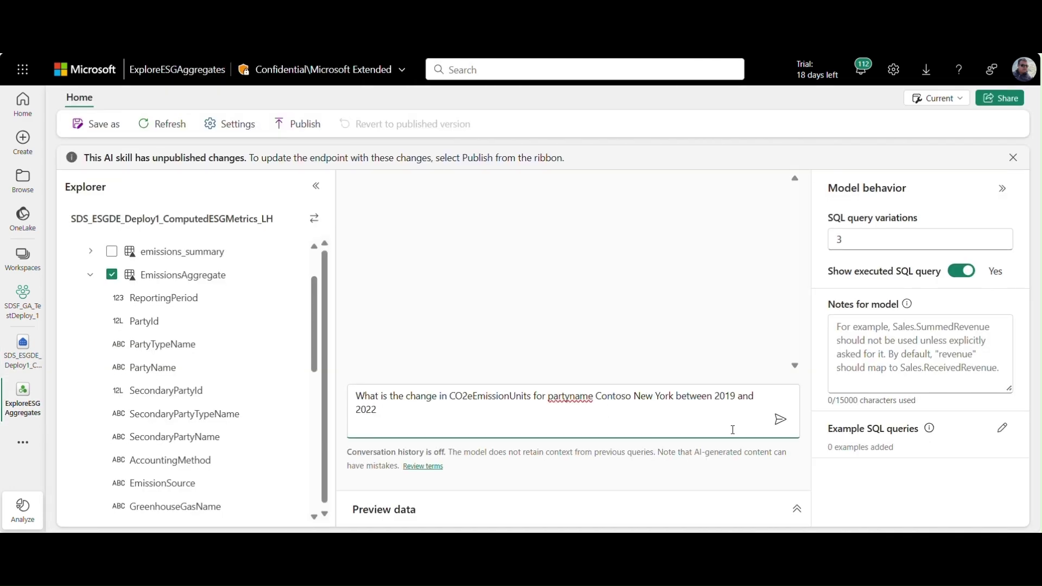
{"action": "left_click", "coordinate": [780, 423]}
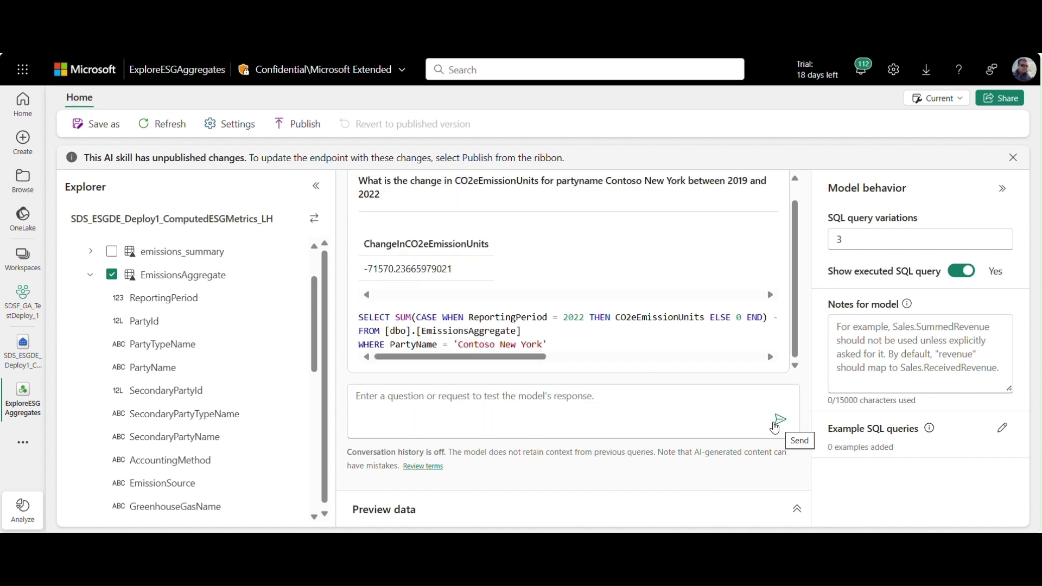
{"action": "type", "text": "What are the average CO2eEmissionUnits for partyname Contoso New York and Contoso Pod Business between 2019 and 2021"}
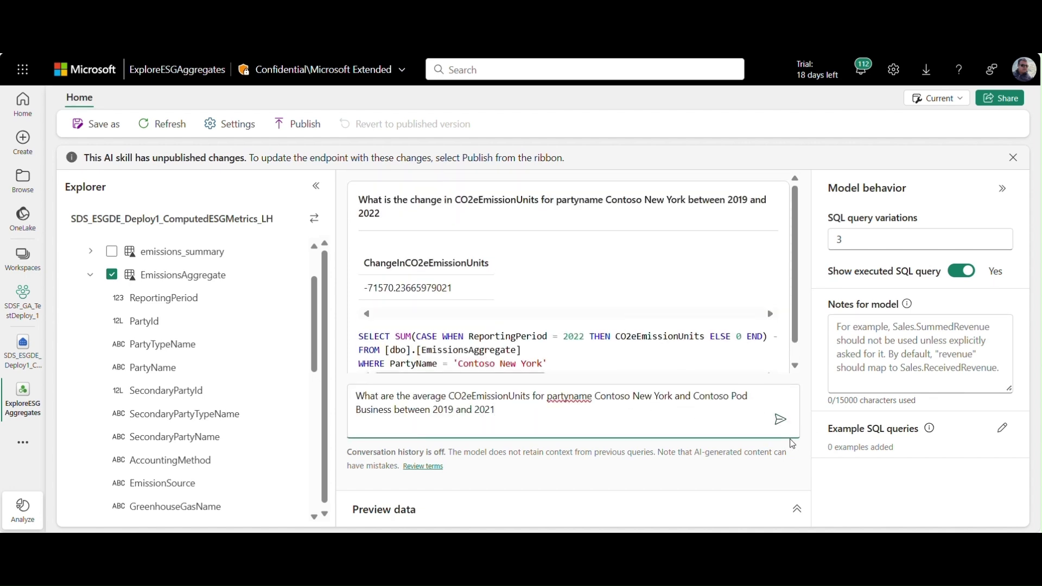
{"action": "left_click", "coordinate": [782, 421]}
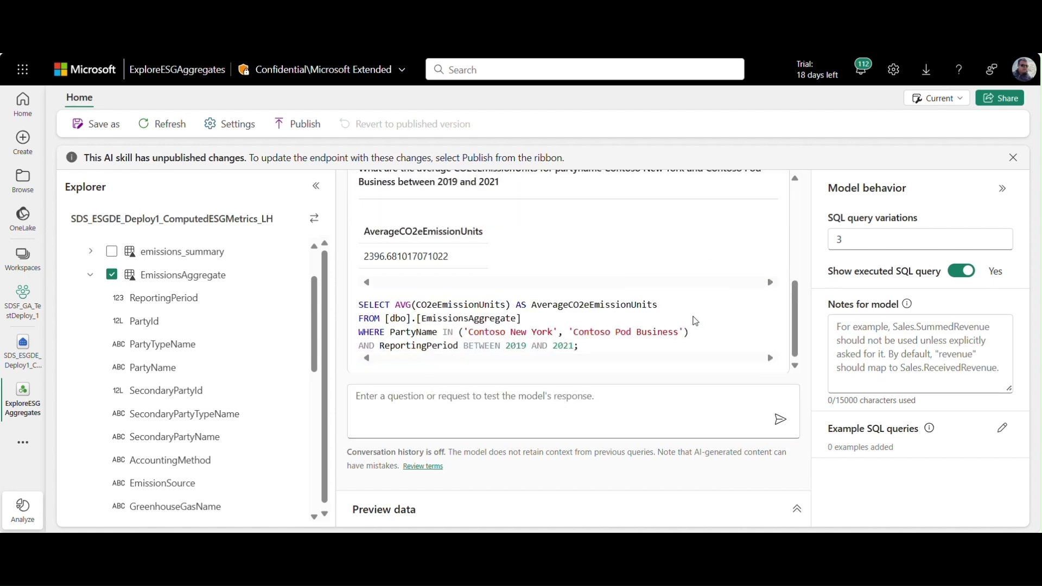